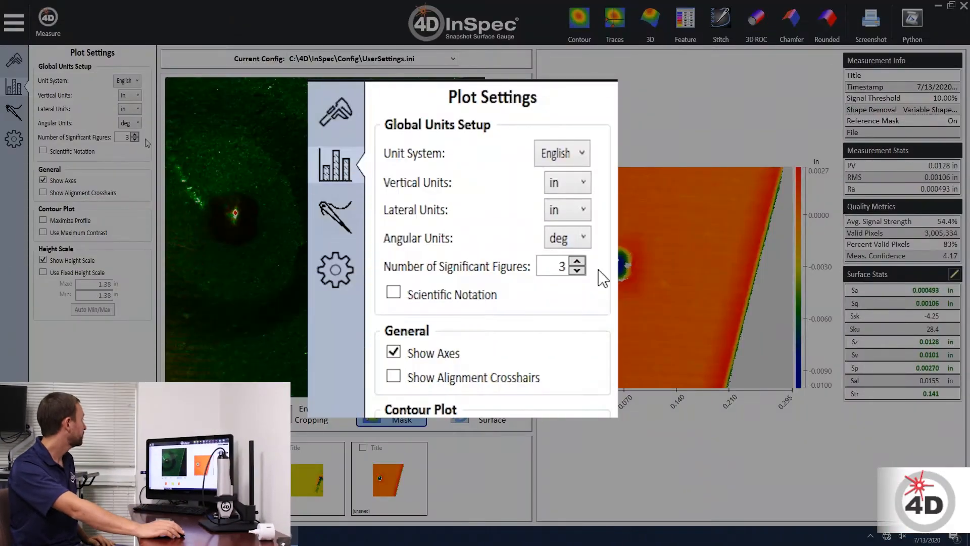
Switch the unit system to Metric and review the vertical units offered before and after the change.
left_click(140, 96)
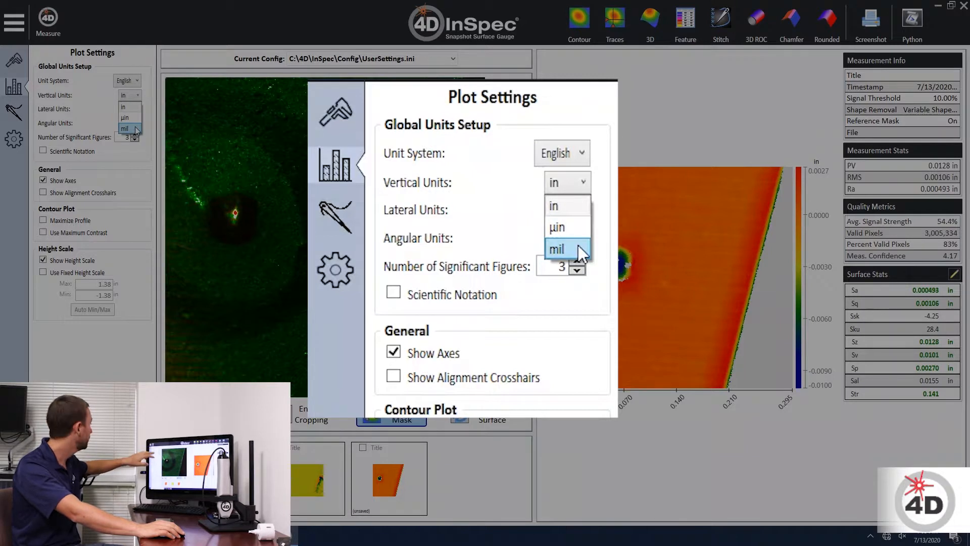
left_click(129, 94)
left_click(132, 83)
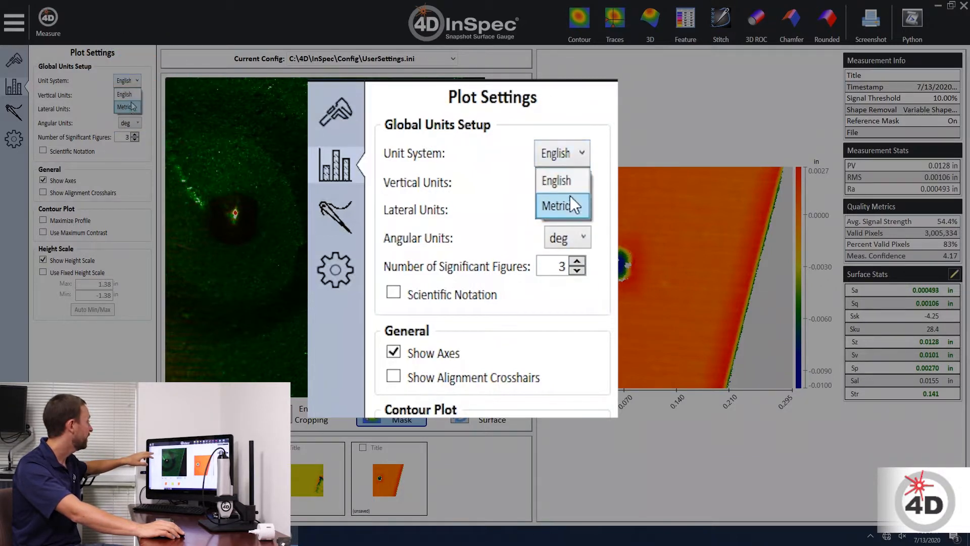
left_click(132, 105)
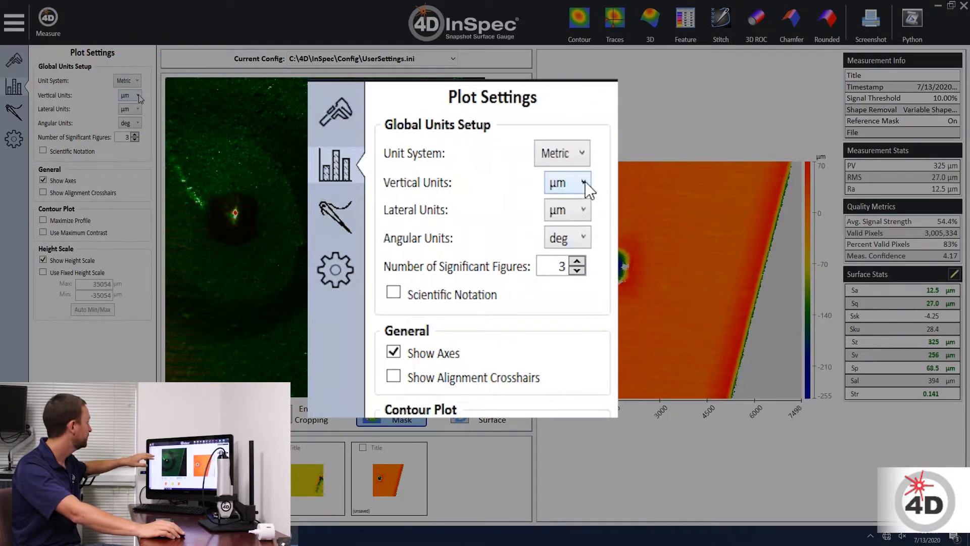
left_click(137, 95)
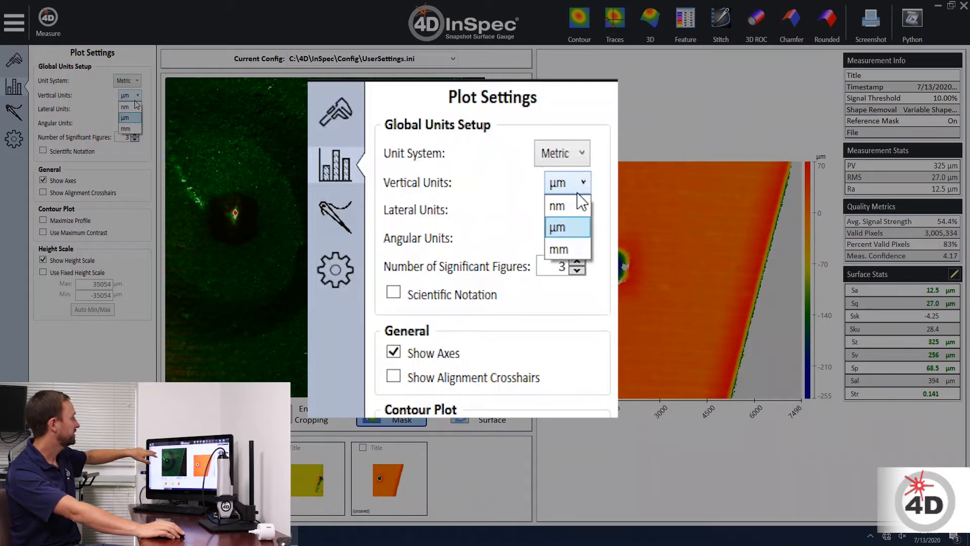
left_click(131, 82)
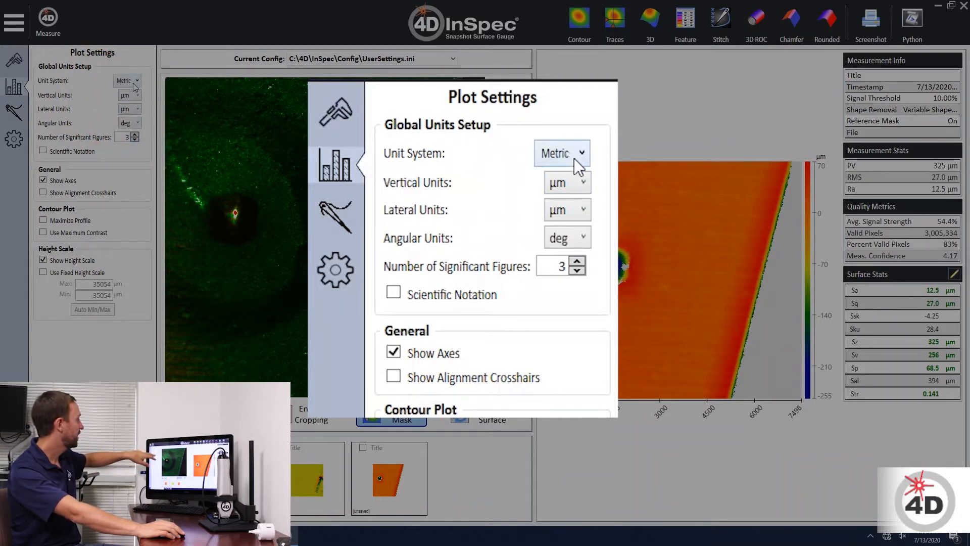
Return the unit system to English and review the available angular units, keeping deg.
left_click(131, 82)
left_click(132, 96)
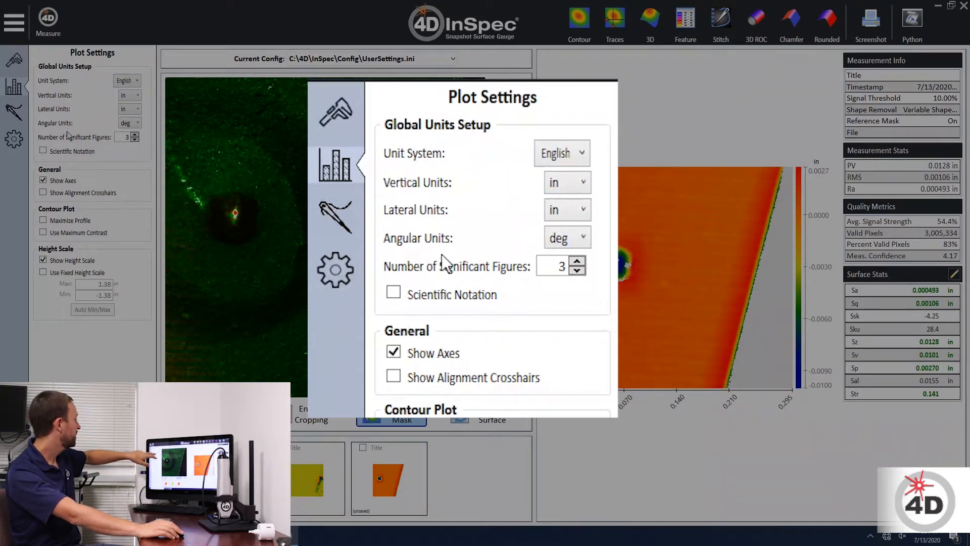
left_click(137, 123)
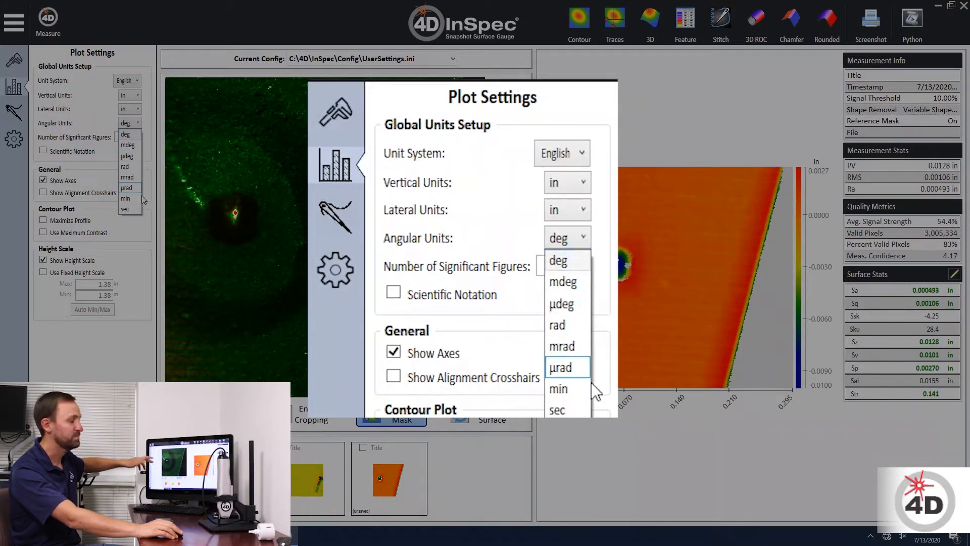
left_click(129, 126)
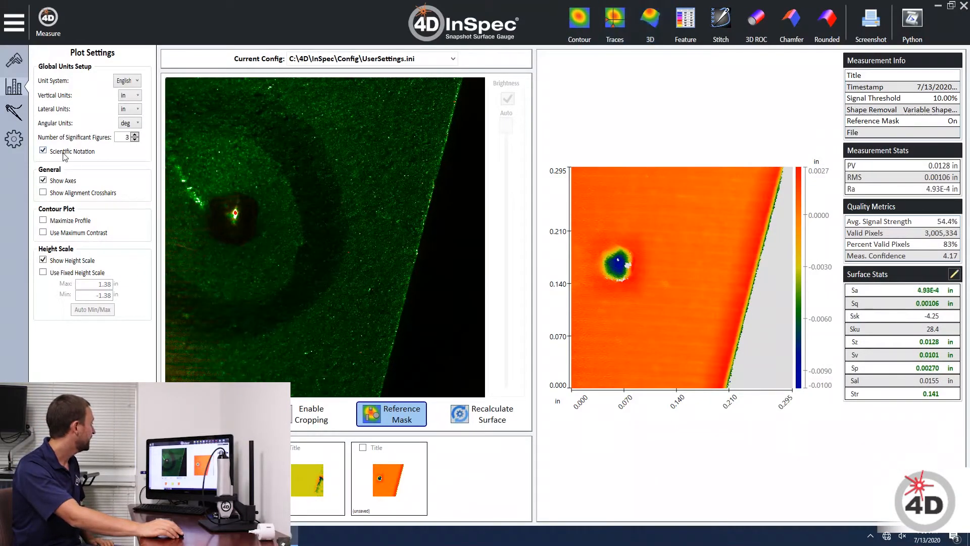
Open the Feature analysis, compare its values with scientific notation on and off, and leave the notation off.
left_click(677, 30)
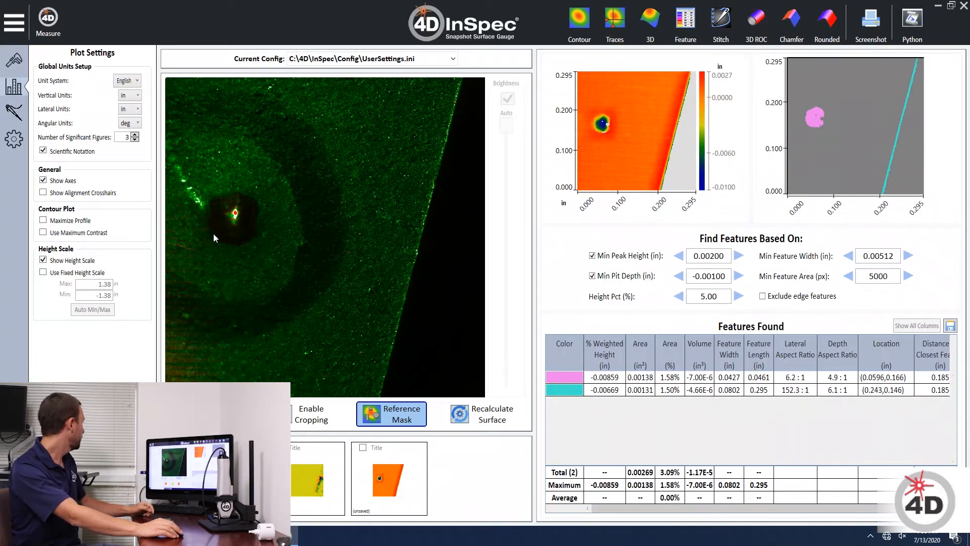
left_click(46, 151)
left_click(84, 151)
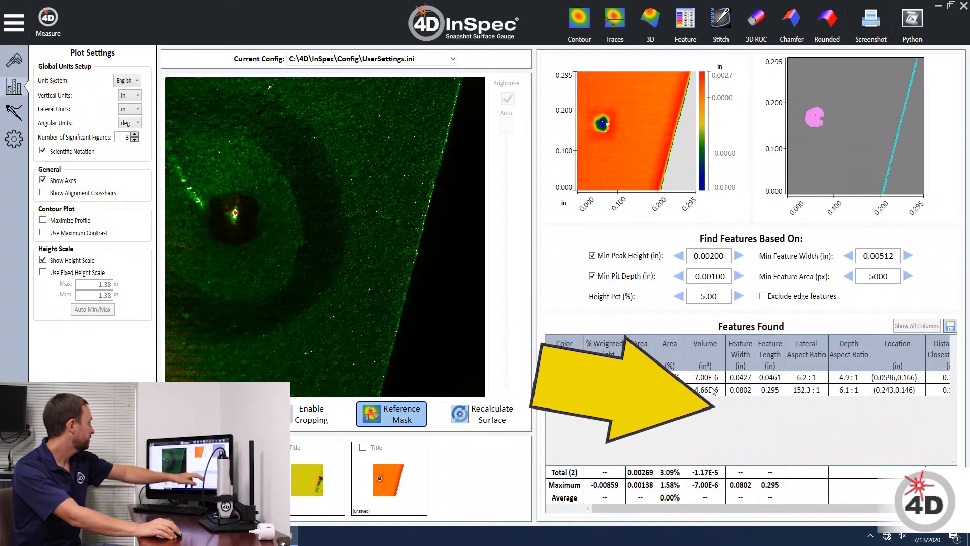
left_click(84, 152)
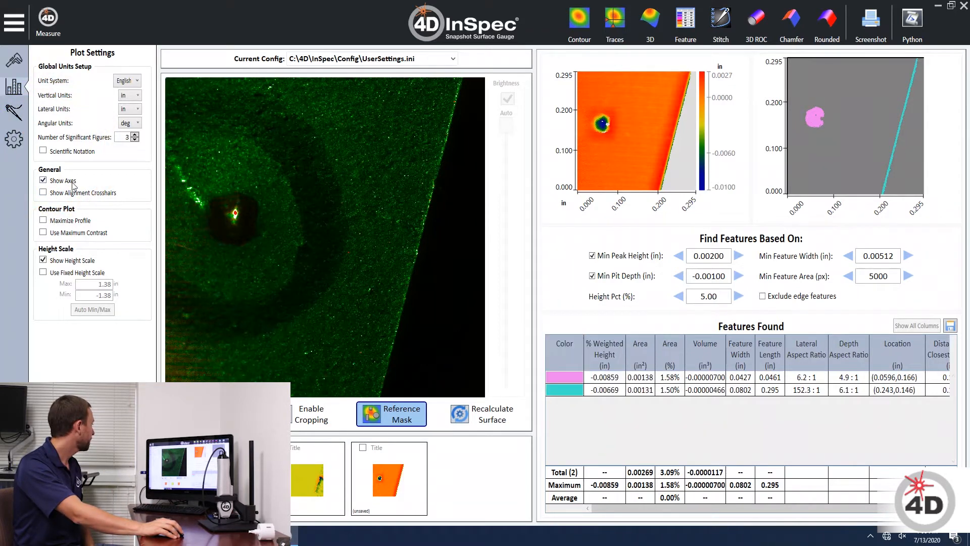
Open the Traces view and place the crossing trace lines just beside the pit on the contour plot.
left_click(614, 25)
left_click(650, 174)
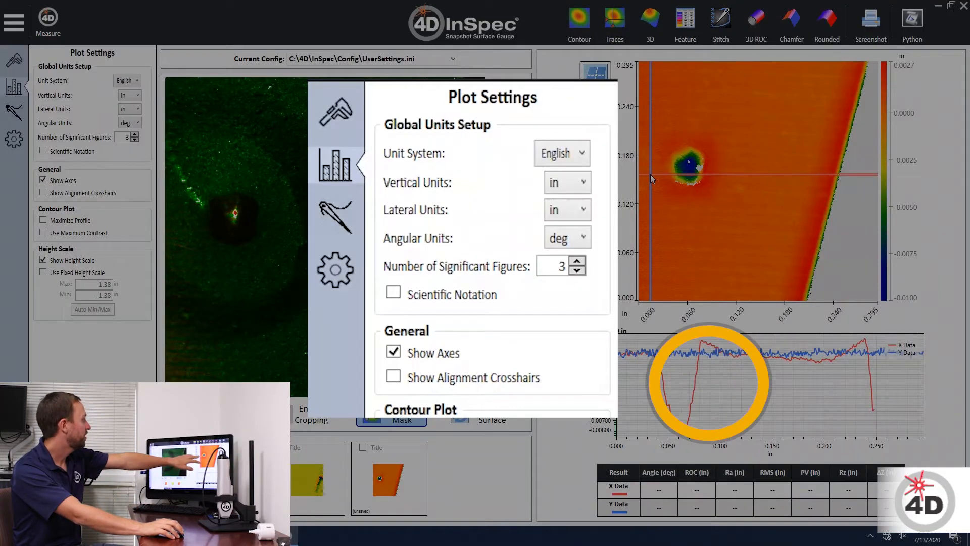
Try the plots with the axes hidden and with alignment crosshairs shown, restoring each display option after its trial.
left_click(65, 181)
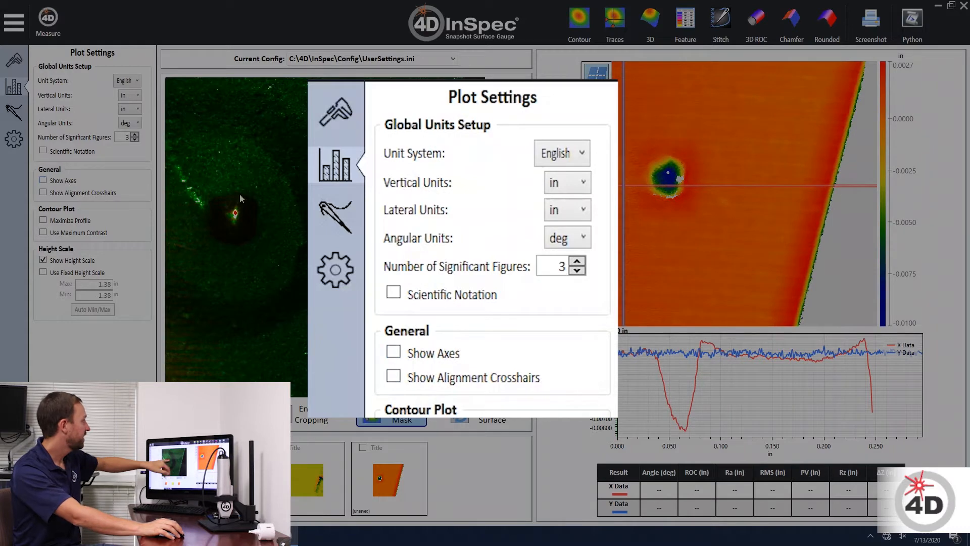
left_click(620, 181)
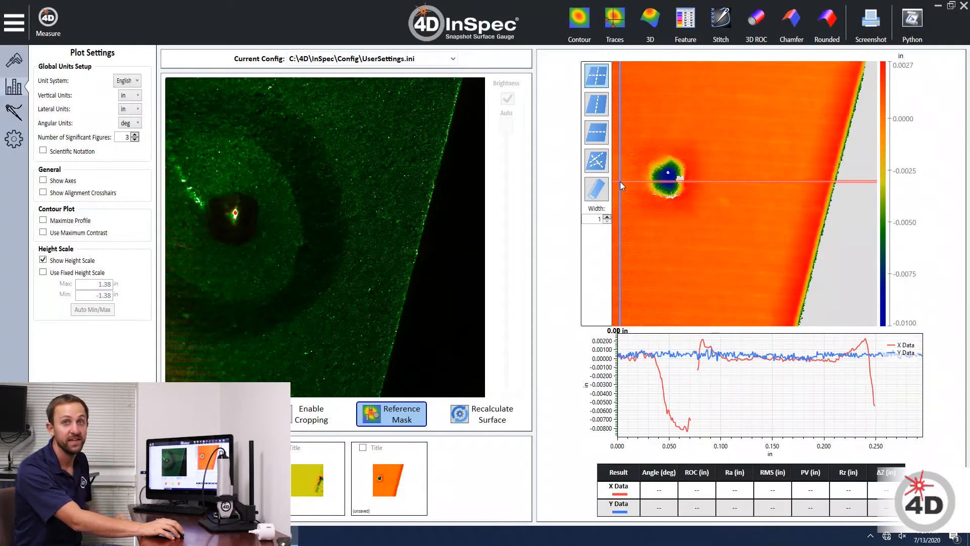
left_click(63, 181)
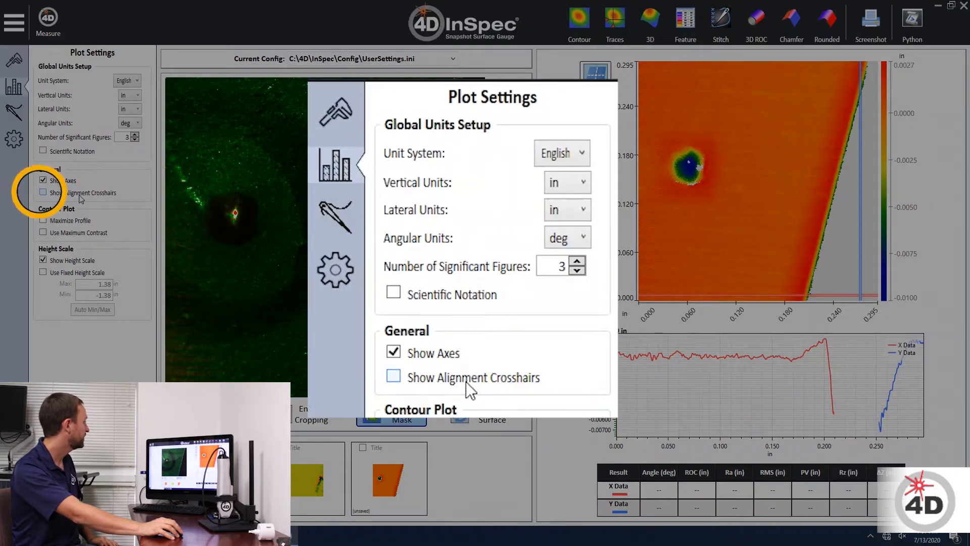
left_click(79, 194)
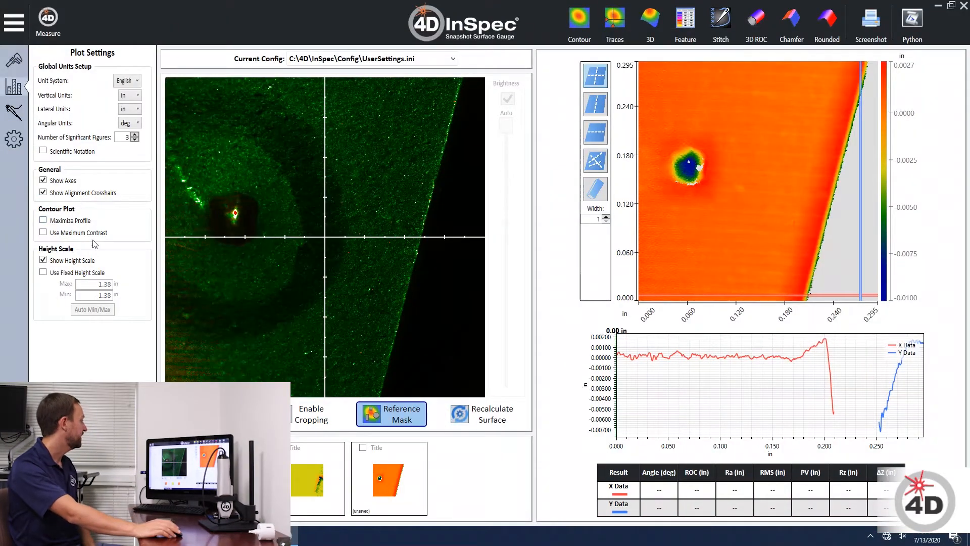
left_click(72, 194)
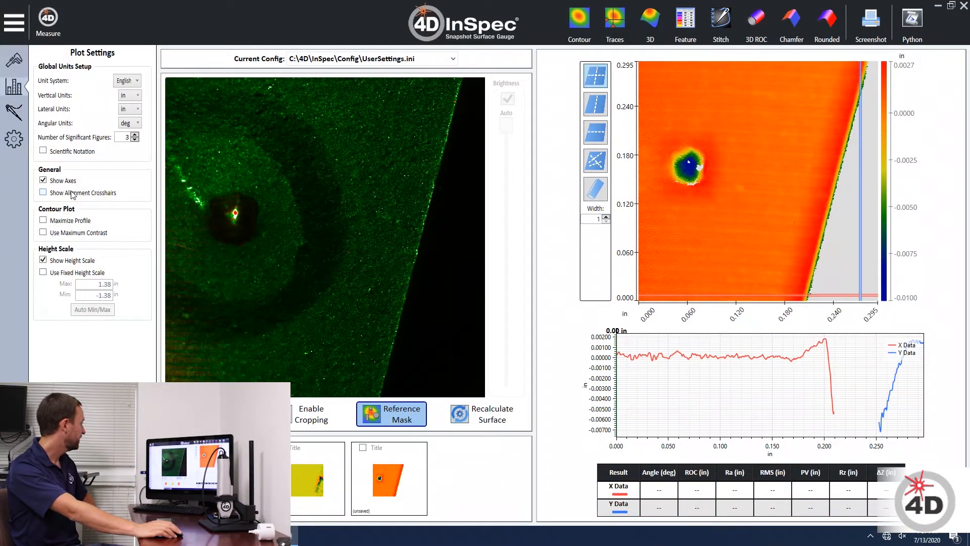
Enable Maximize Profile, crop the measurement to a rectangle enclosing the pit, and recalculate the surface.
left_click(43, 220)
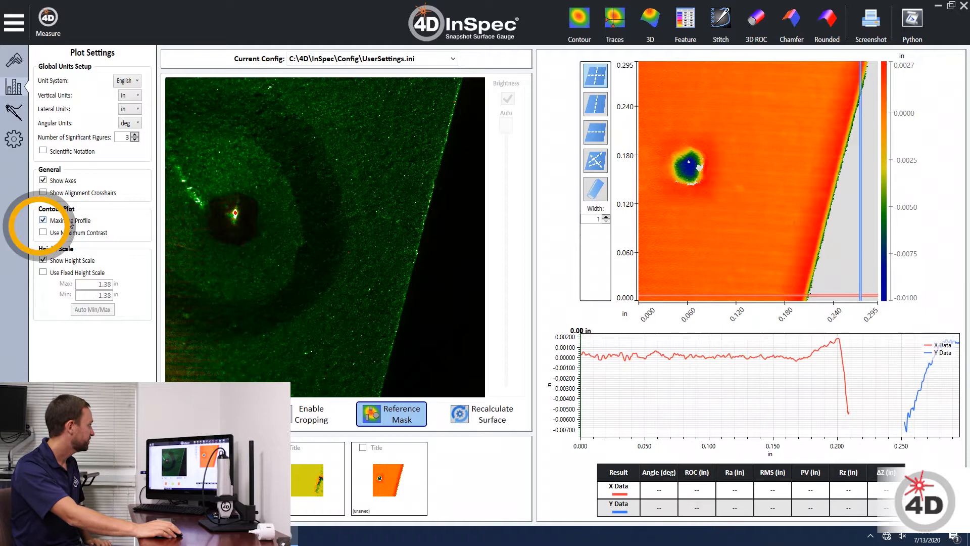
left_click(307, 413)
left_click_drag(191, 139, 329, 354)
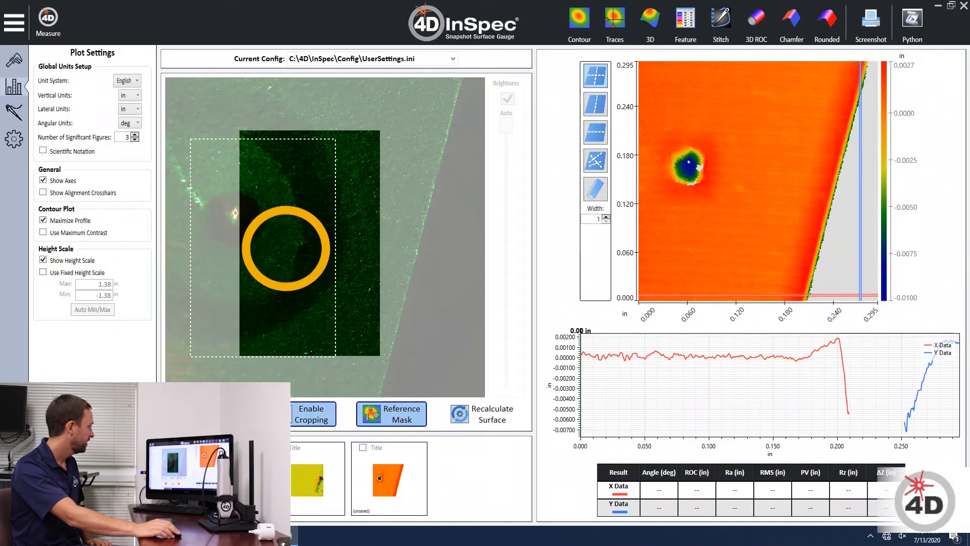
left_click(485, 409)
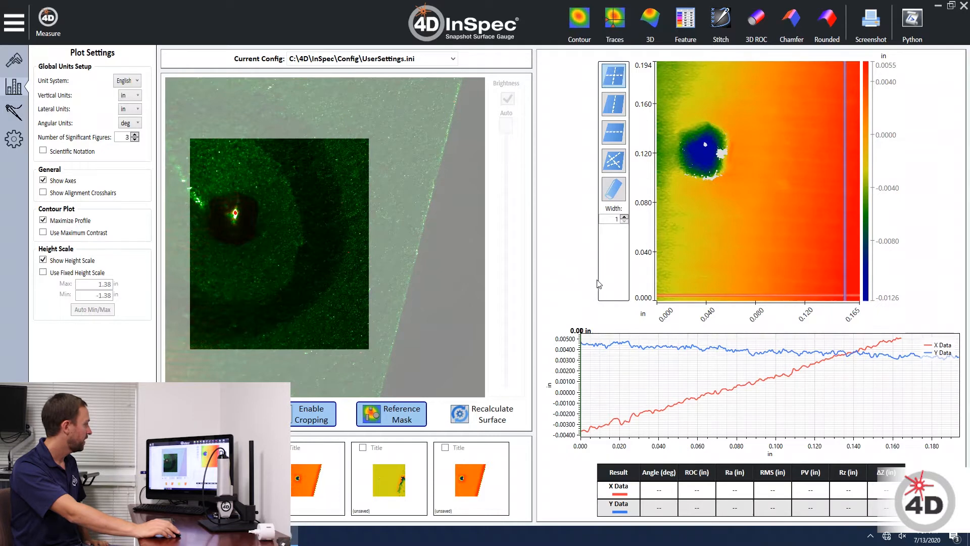
Place the vertical trace across the pit and compare the profile plot with Maximize Profile off and on, leaving it on.
left_click(692, 292)
left_click(51, 222)
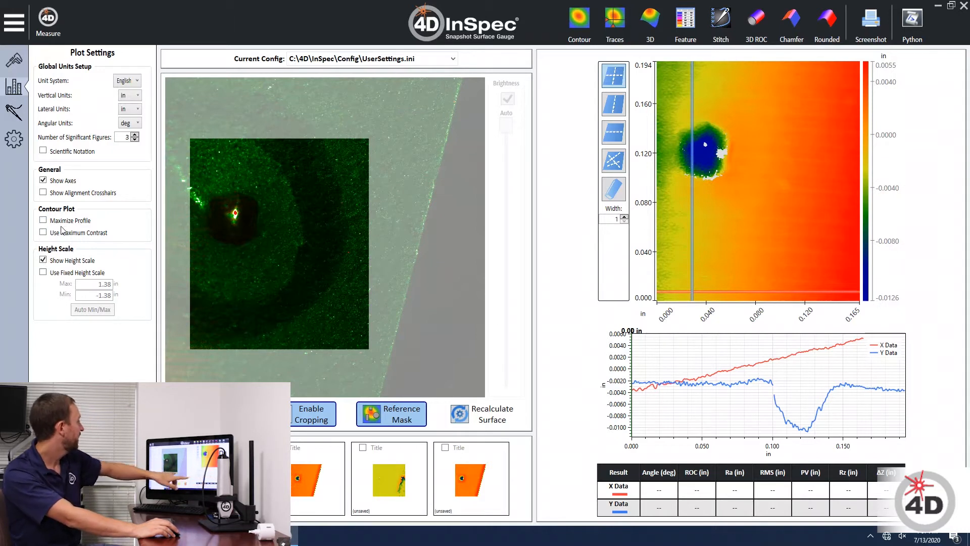
left_click(65, 222)
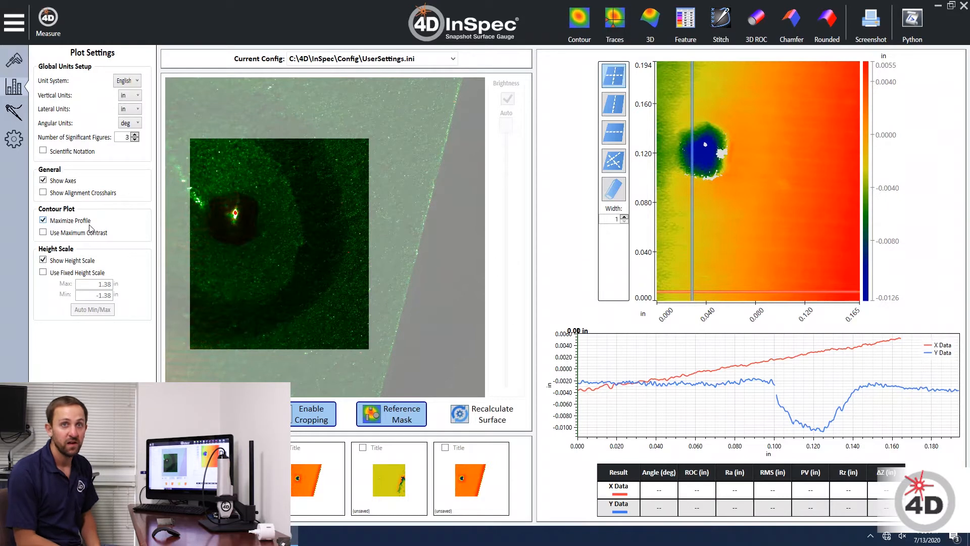
left_click(91, 228)
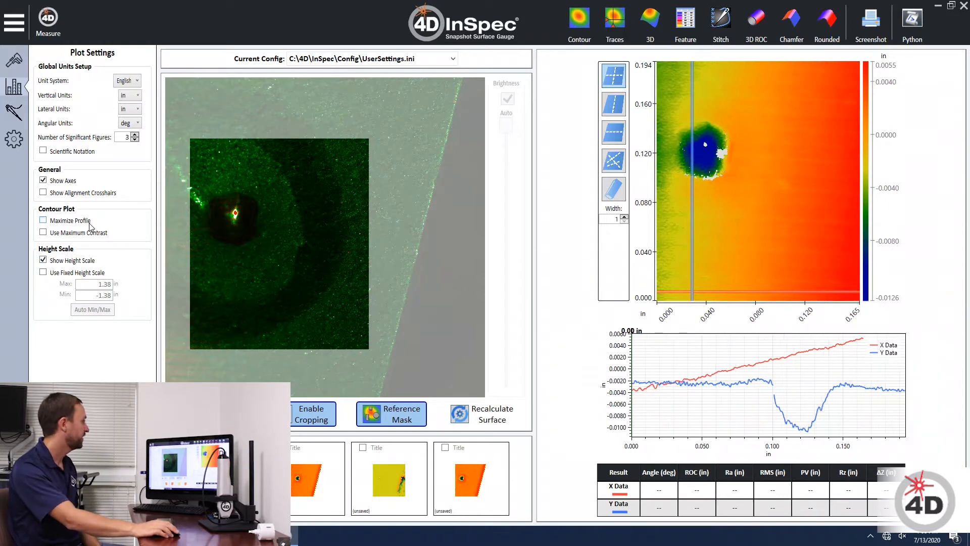
left_click(91, 223)
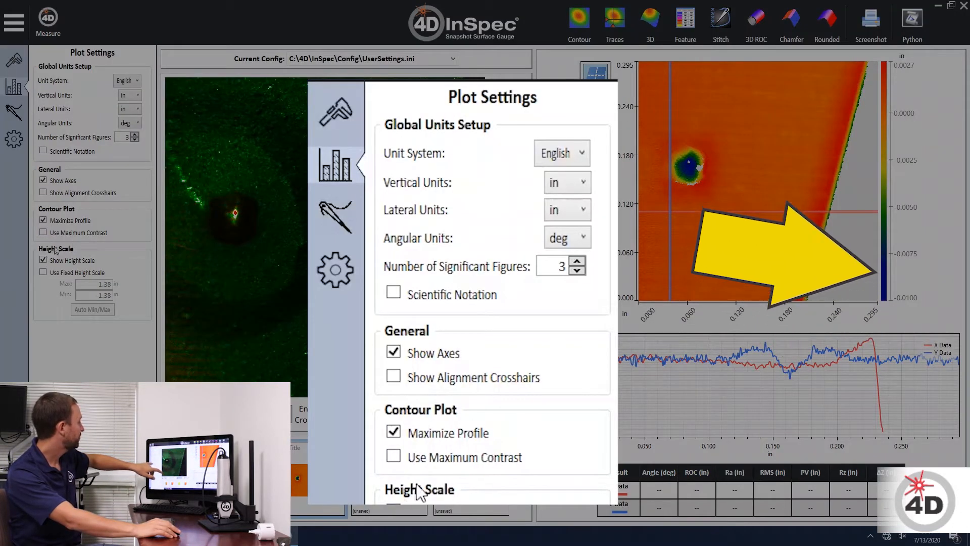
Move the trace lines towards the middle of the cropped contour plot and compare it with maximum contrast on and off.
left_click(60, 236)
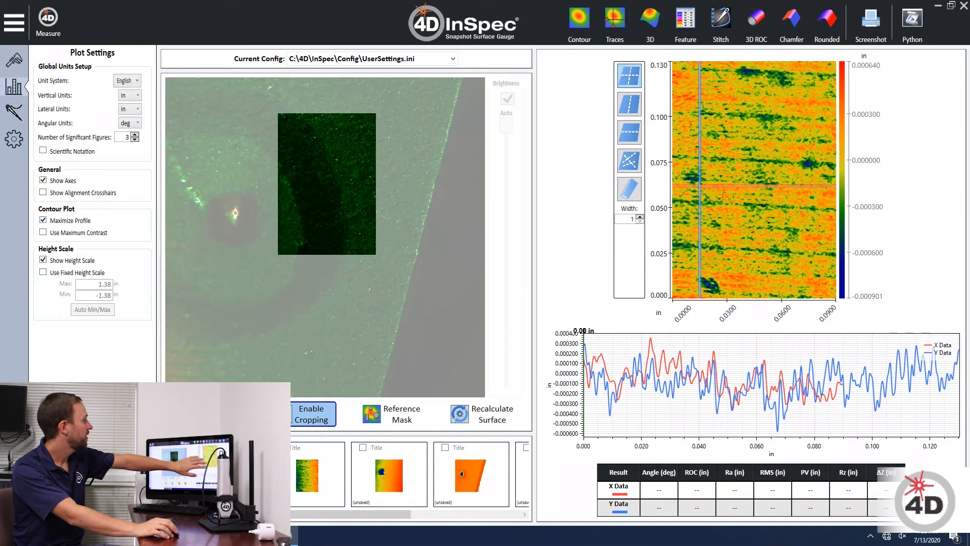
mouse_move(700, 185)
left_mouse_down()
mouse_move(812, 288)
mouse_move(724, 289)
mouse_move(713, 223)
mouse_move(803, 212)
mouse_move(811, 167)
mouse_move(775, 134)
mouse_move(753, 64)
mouse_move(780, 141)
mouse_move(766, 165)
left_mouse_up()
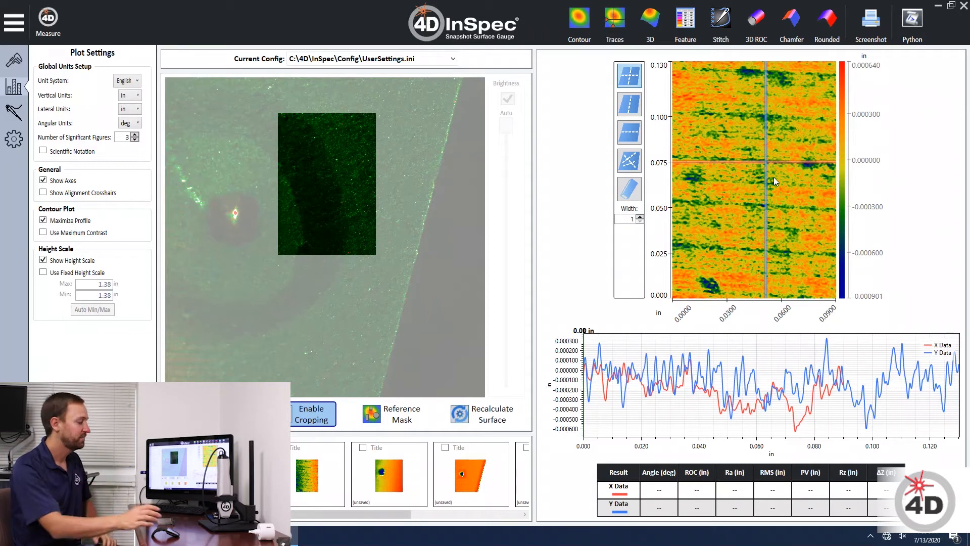
left_click(71, 236)
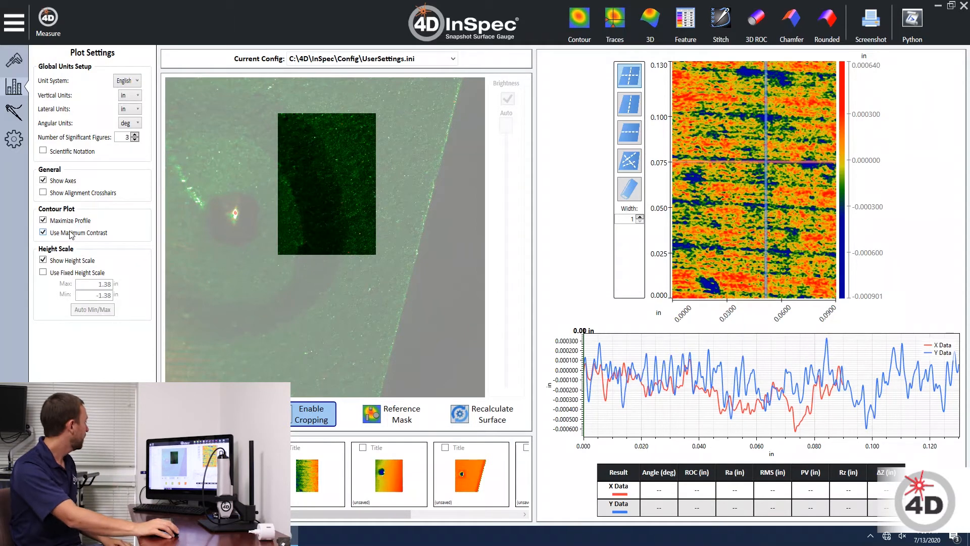
left_click(71, 236)
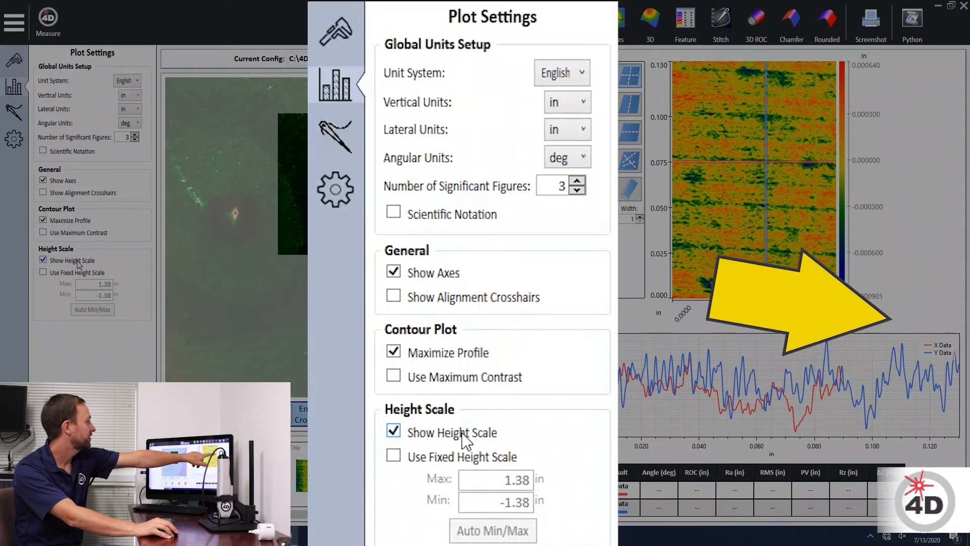
Hide the contour plot's height scale and show it again.
left_click(76, 262)
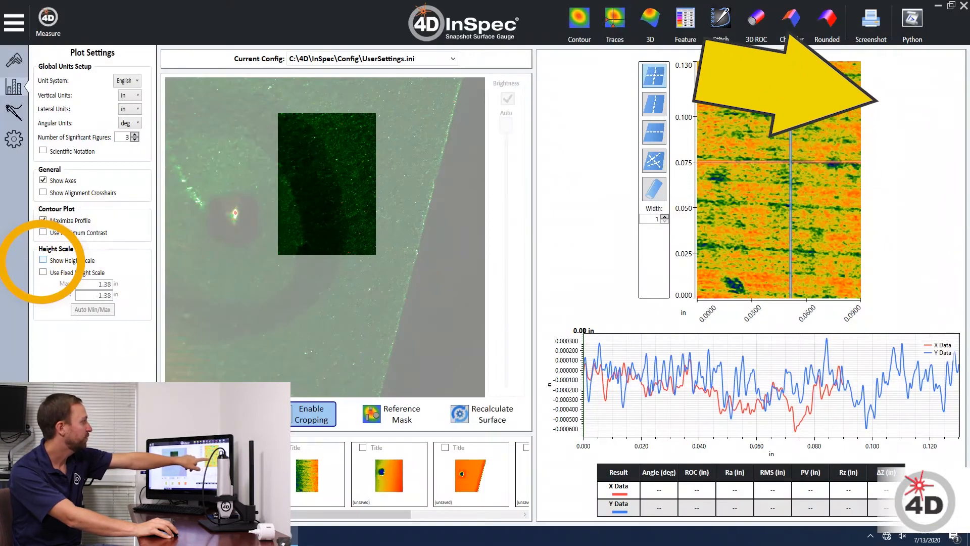
left_click(77, 261)
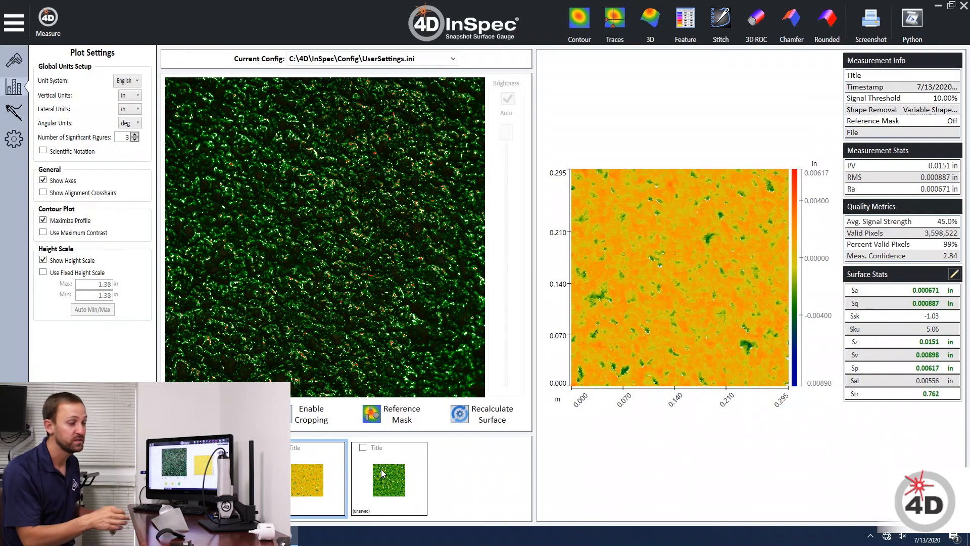
Switch between the stored measurements to compare their contour plots without a fixed height scale.
left_click(411, 488)
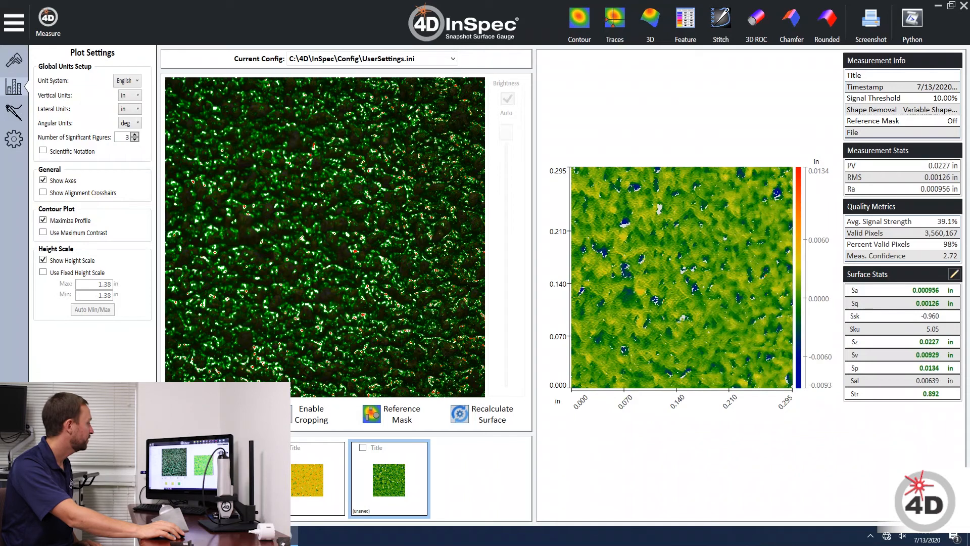
left_click(308, 477)
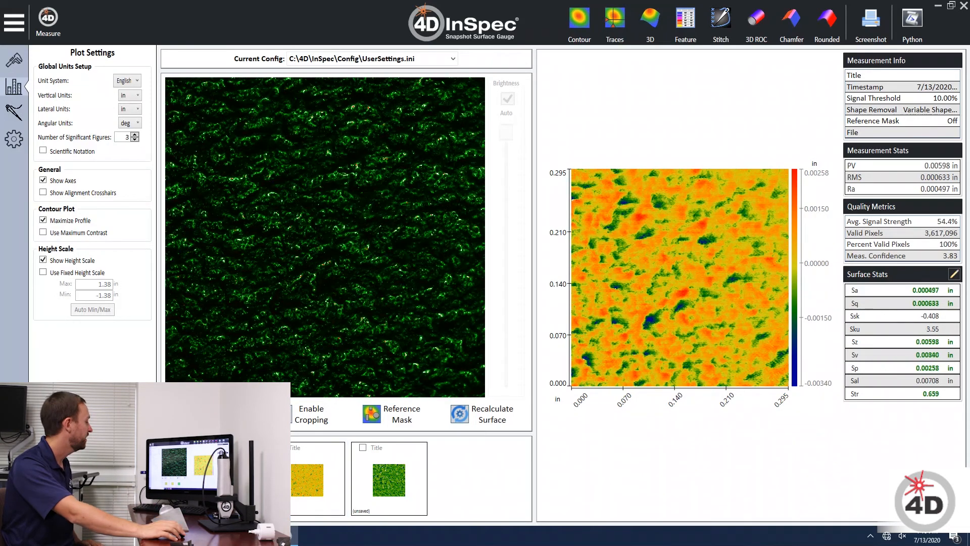
left_click(409, 477)
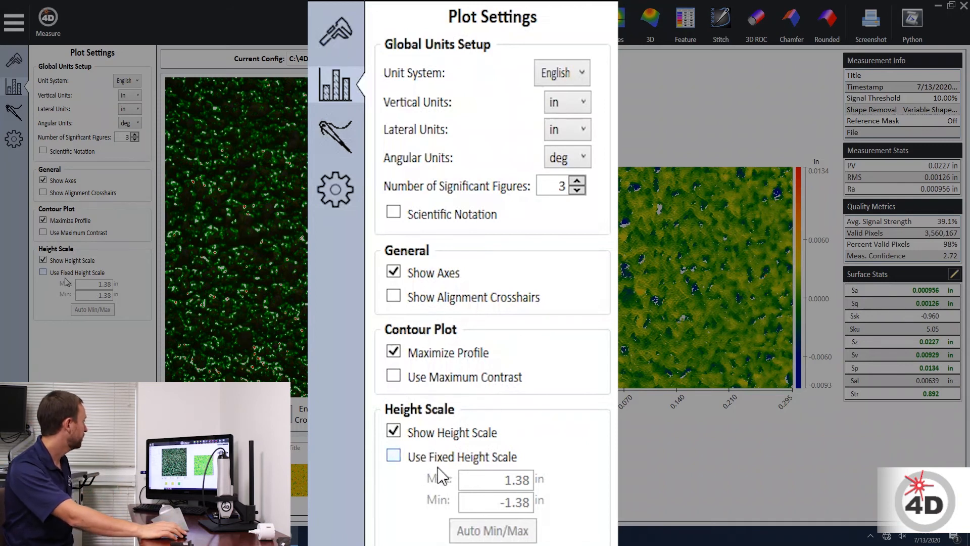
Apply a fixed height scale with automatic minimum and maximum limits, and view the second and first measurements with it.
left_click(43, 273)
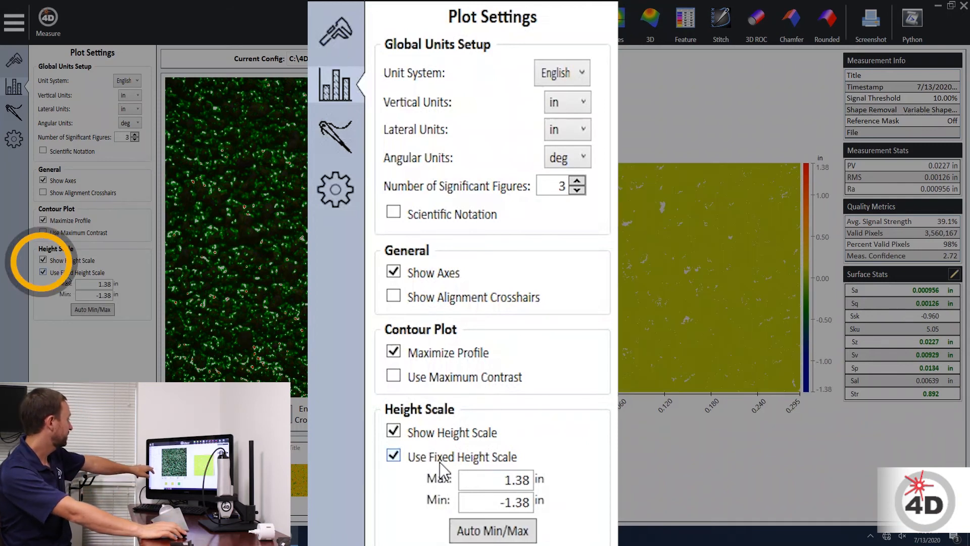
left_click(104, 311)
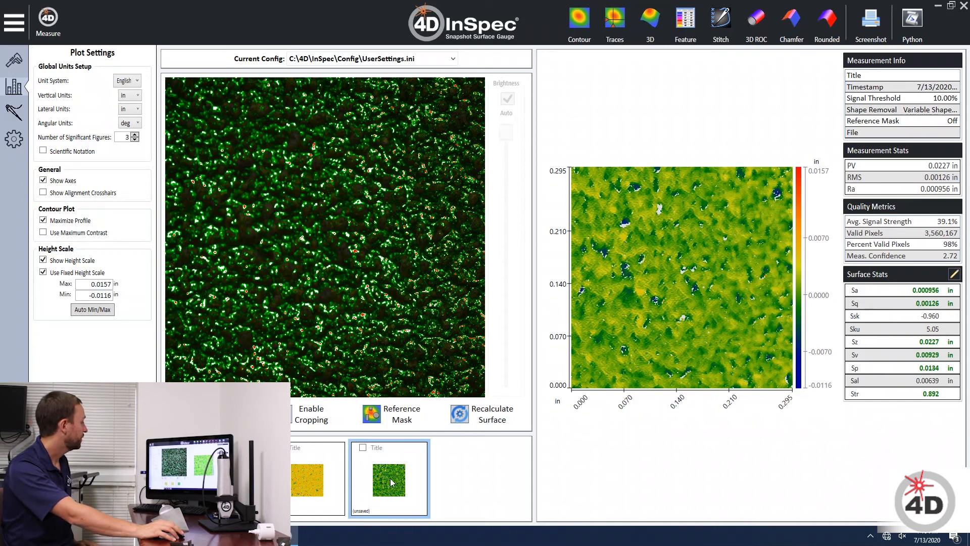
left_click(302, 476)
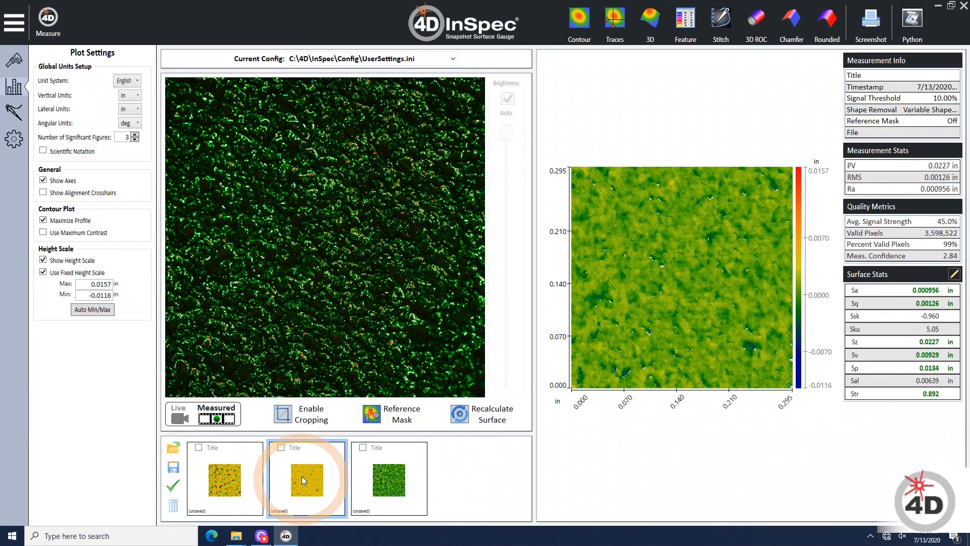
left_click(240, 472)
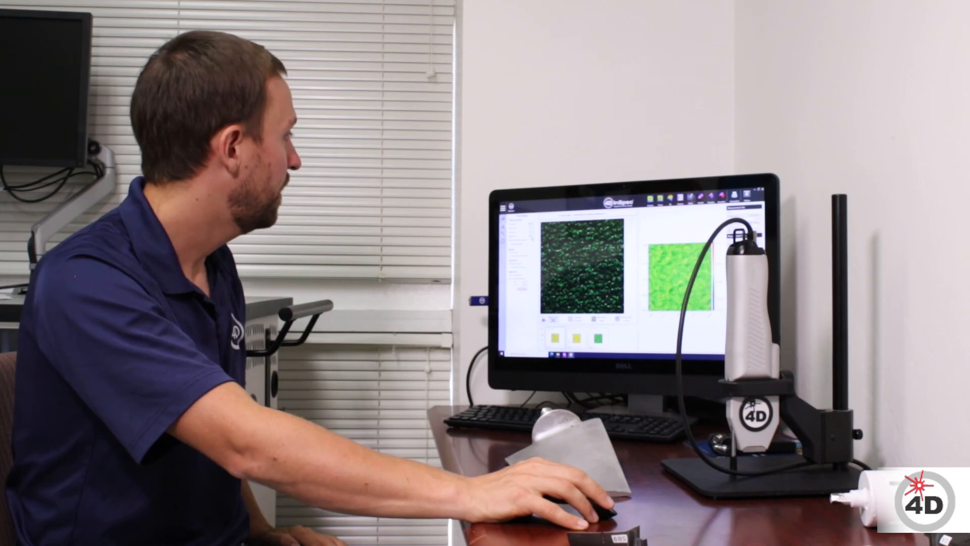
left_click(577, 338)
left_click(598, 338)
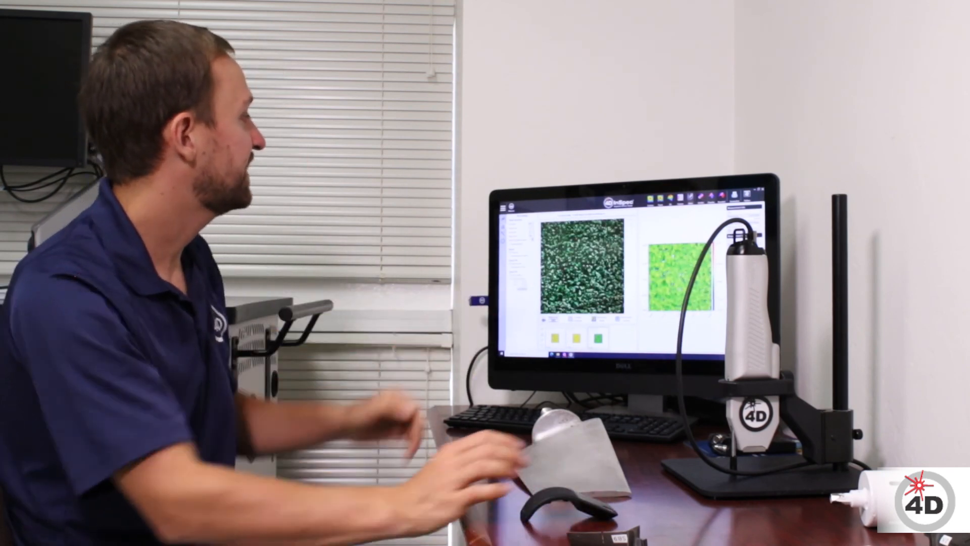